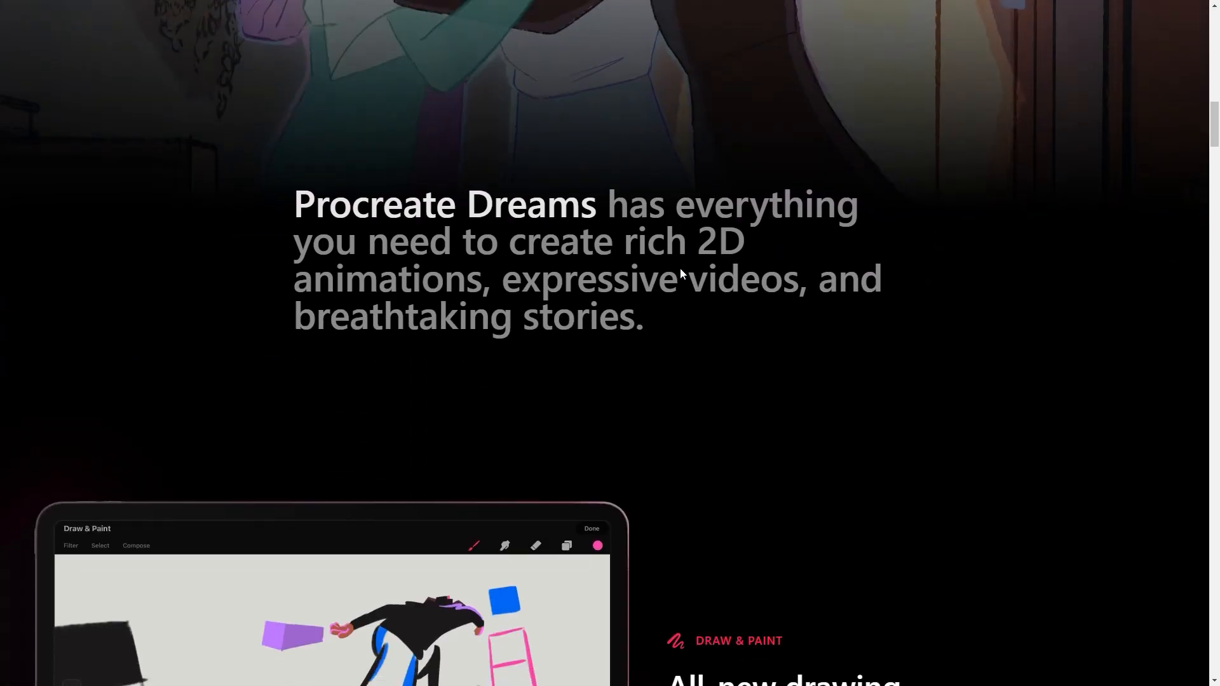
pyautogui.scroll(-5, 680, 267)
pyautogui.scroll(-3, 679, 267)
pyautogui.scroll(-3, 680, 268)
pyautogui.scroll(-3, 680, 267)
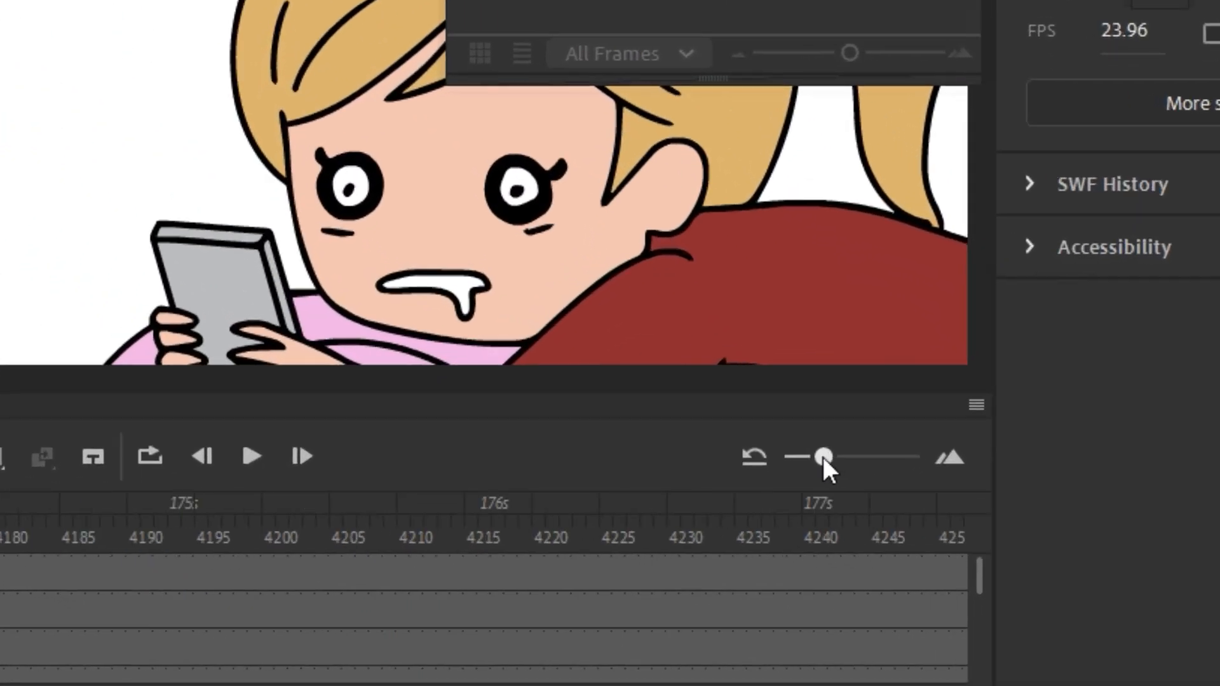
# Step: Rescale the Animate timeline so the frame ruler spans roughly frames 4180 to 4250
pyautogui.moveTo(986, 583); pyautogui.dragTo(868, 504)
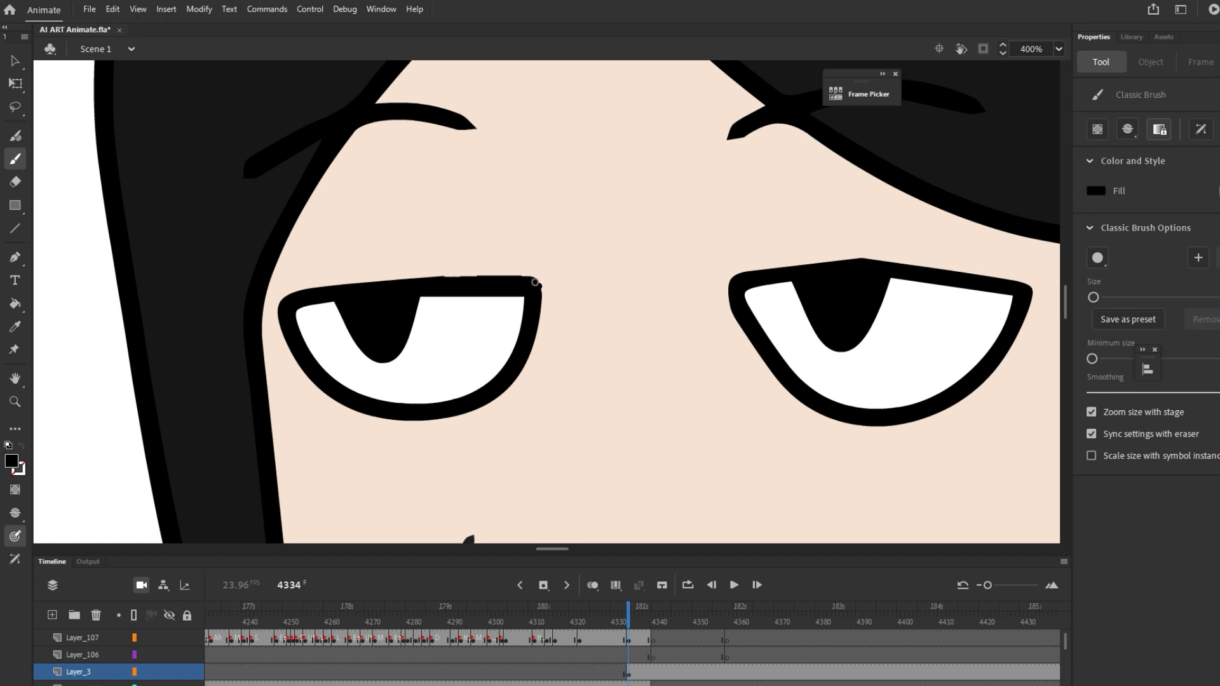
# Step: Show the classic brush tip shape choices in Animate's Properties panel
pyautogui.click(1097, 259)
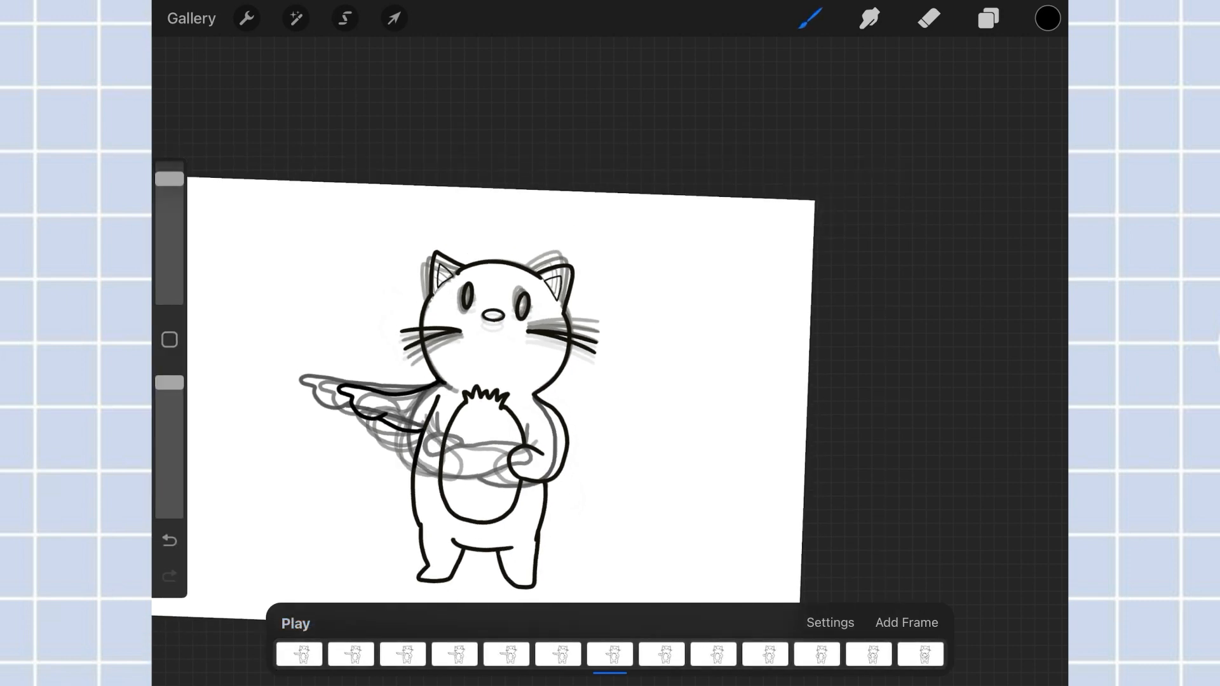
# Step: Show Procreate's Actions canvas settings with Animation Assist enabled for the cat animation
pyautogui.click(246, 18)
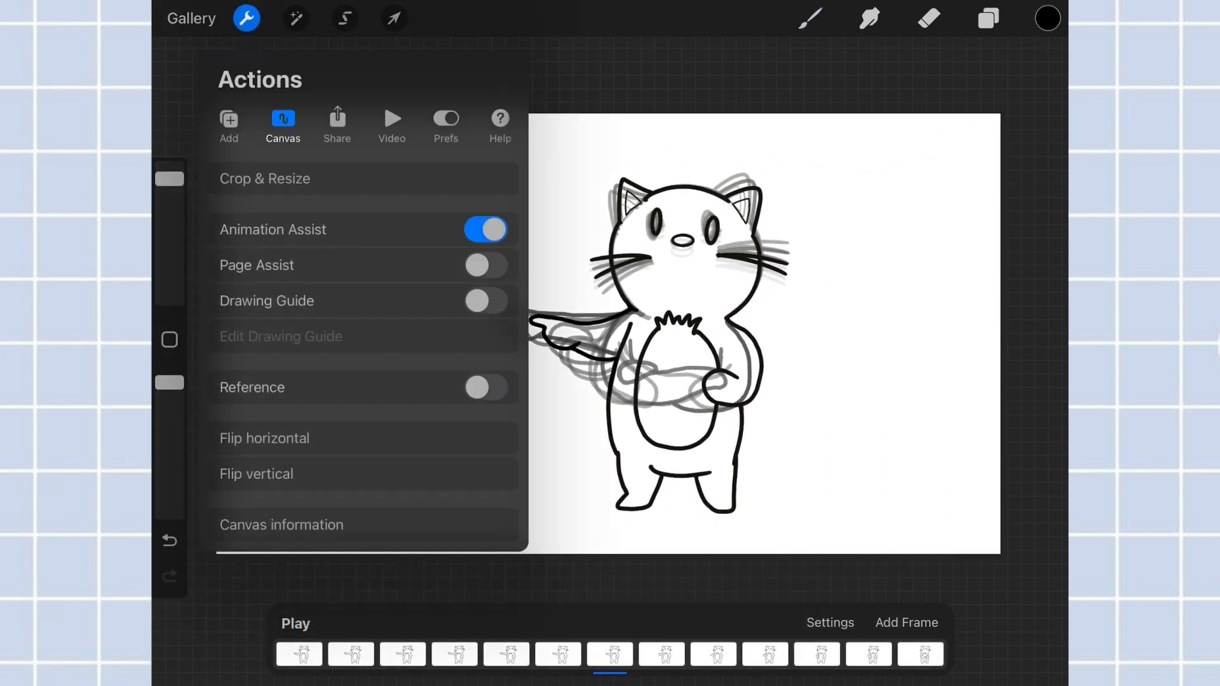